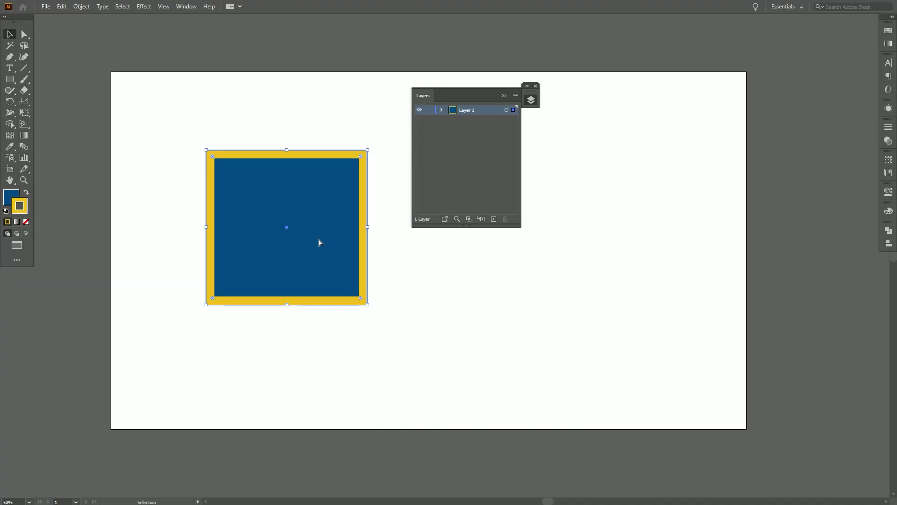
# - Make an offset copy and a pasted copy of the square, undoing each one
pyautogui.keyDown('alt'); pyautogui.moveTo(224, 169); pyautogui.dragTo(382, 197); pyautogui.keyUp('alt')
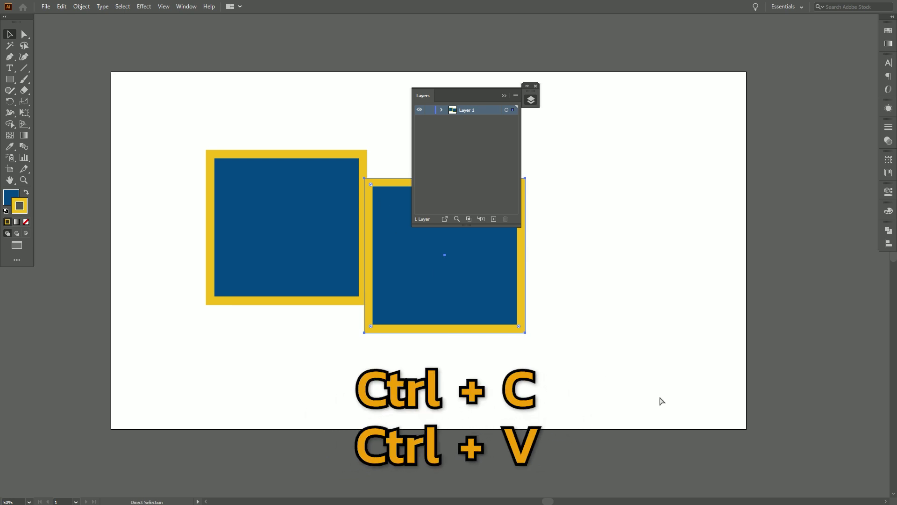
pyautogui.hotkey('ctrl', 'z')
pyautogui.click(441, 110)
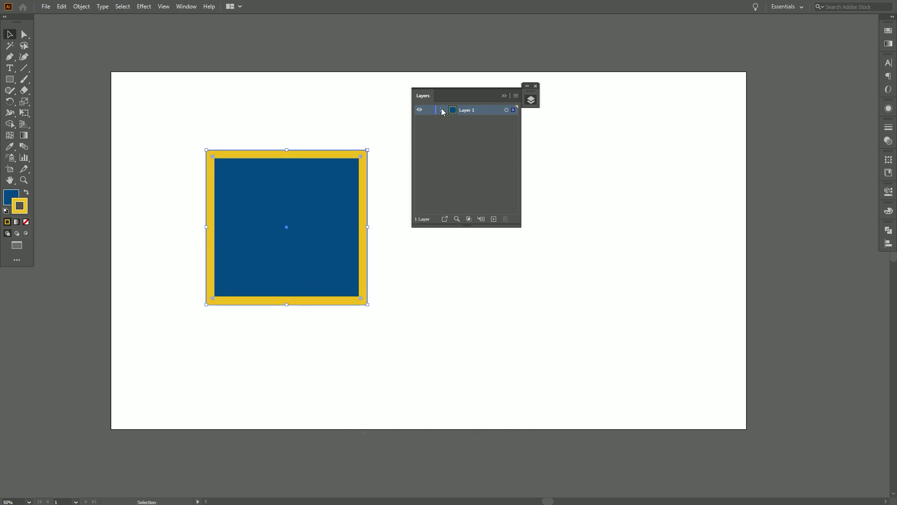
pyautogui.hotkey('ctrl', 'f')
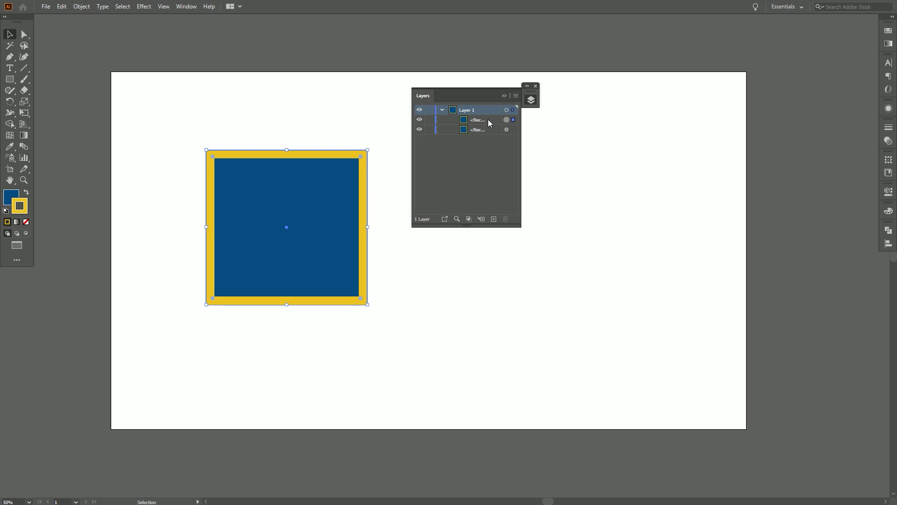
pyautogui.hotkey('ctrl', 'z')
# - Paste a copy behind the square, undo it, then shrink the square toward the lower left
pyautogui.hotkey('ctrl', 'c')
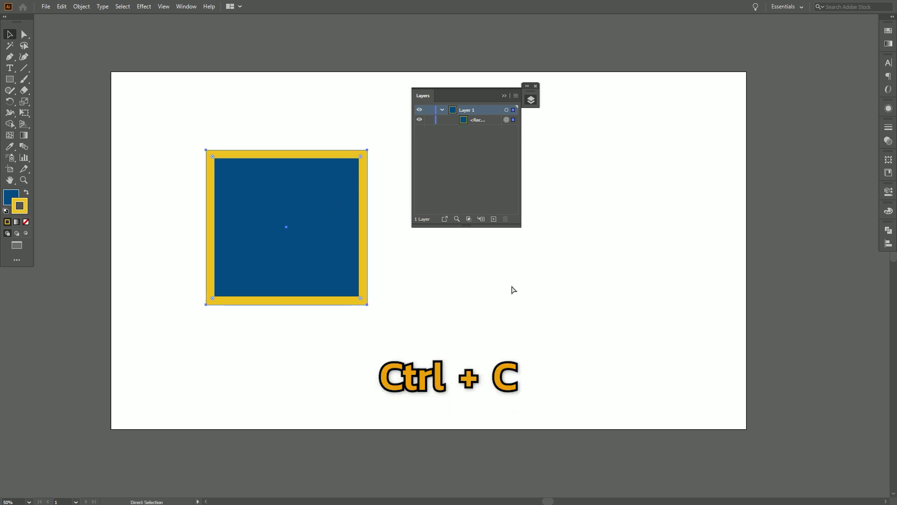
pyautogui.hotkey('ctrl', 'b')
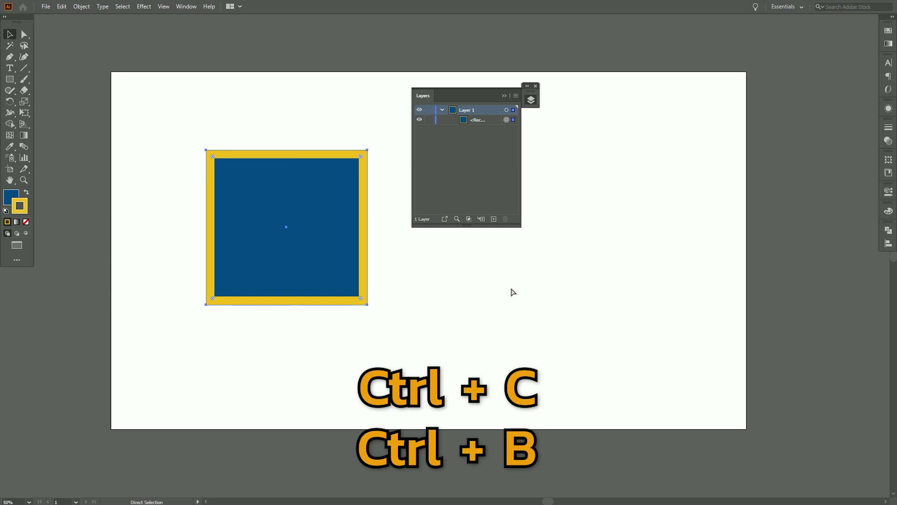
pyautogui.hotkey('ctrl', 'b')
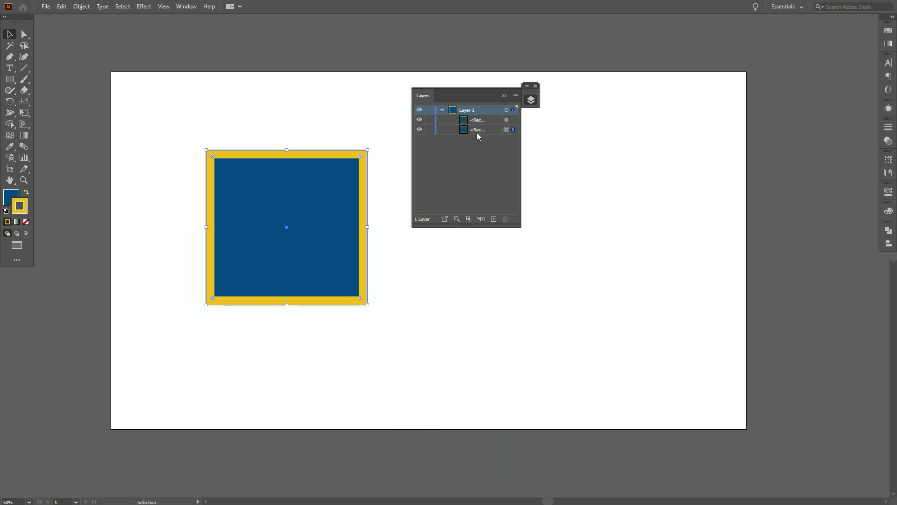
pyautogui.hotkey('ctrl', 'z')
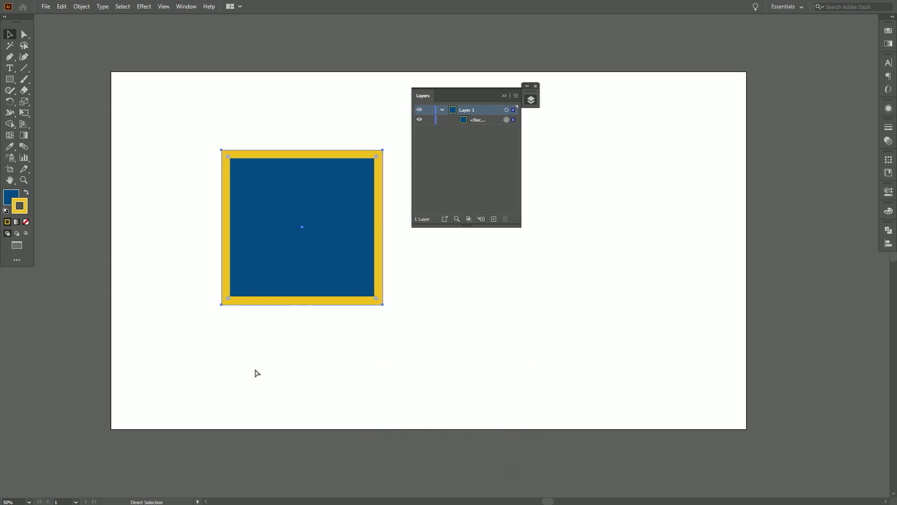
pyautogui.hotkey('ctrl', 'z')
pyautogui.hotkey('ctrl', 'z')
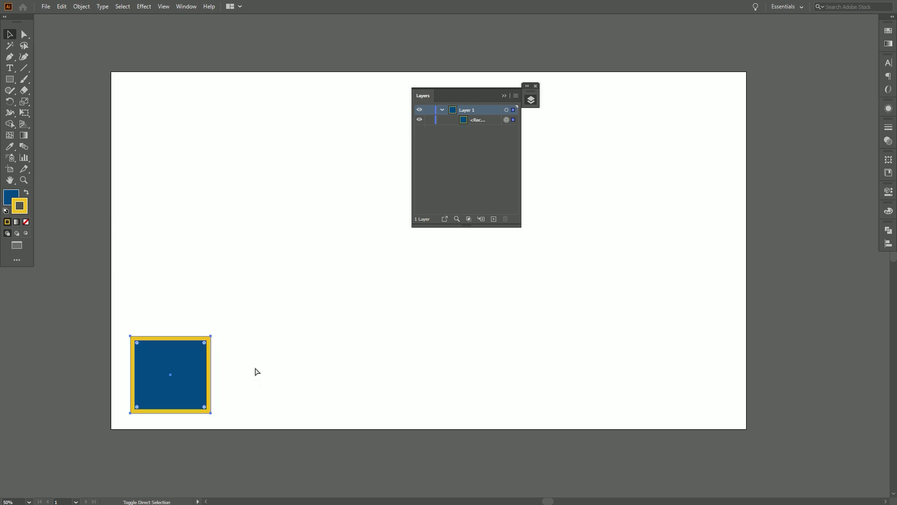
# - Duplicate the square to the right and repeat it to build a row of squares
pyautogui.moveTo(192, 379); pyautogui.dragTo(279, 379)
pyautogui.hotkey('ctrl', 'd')
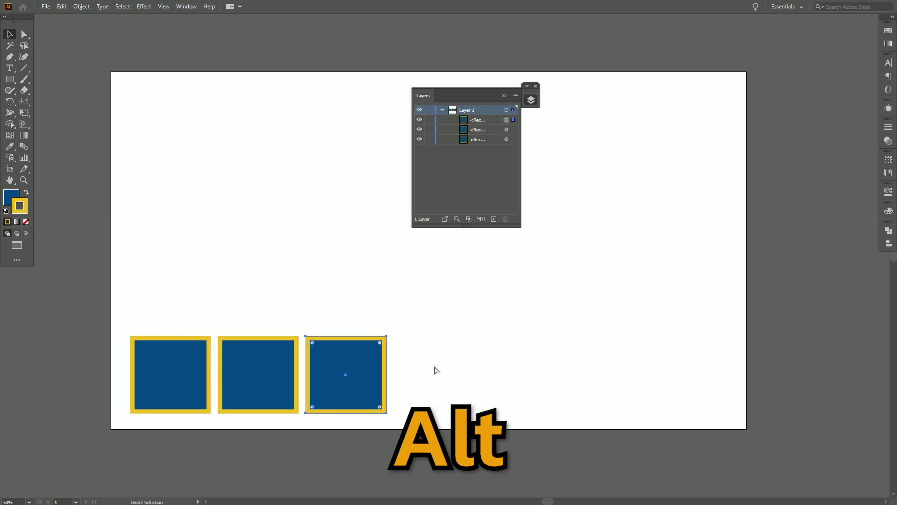
pyautogui.hotkey('ctrl', 'd')
pyautogui.hotkey('ctrl', 'd')
pyautogui.hotkey('ctrl', 'd')
pyautogui.hotkey('ctrl', 'd')
# - Copy the whole row upward and repeat it to stack more rows into a grid
pyautogui.moveTo(111, 302); pyautogui.dragTo(740, 416)
pyautogui.moveTo(699, 391); pyautogui.dragTo(700, 300)
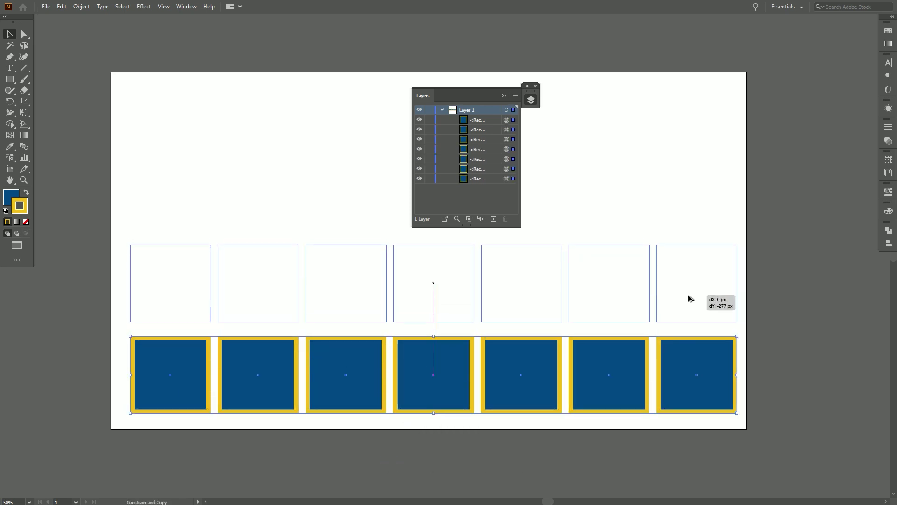
pyautogui.hotkey('ctrl', 'd')
pyautogui.hotkey('ctrl', 'd')
pyautogui.hotkey('ctrl', 'd')
pyautogui.hotkey('ctrl', 'd')
pyautogui.hotkey('ctrl', 'd')
pyautogui.hotkey('ctrl', 'd')
pyautogui.hotkey('ctrl', '-')
pyautogui.hotkey('ctrl', '-')
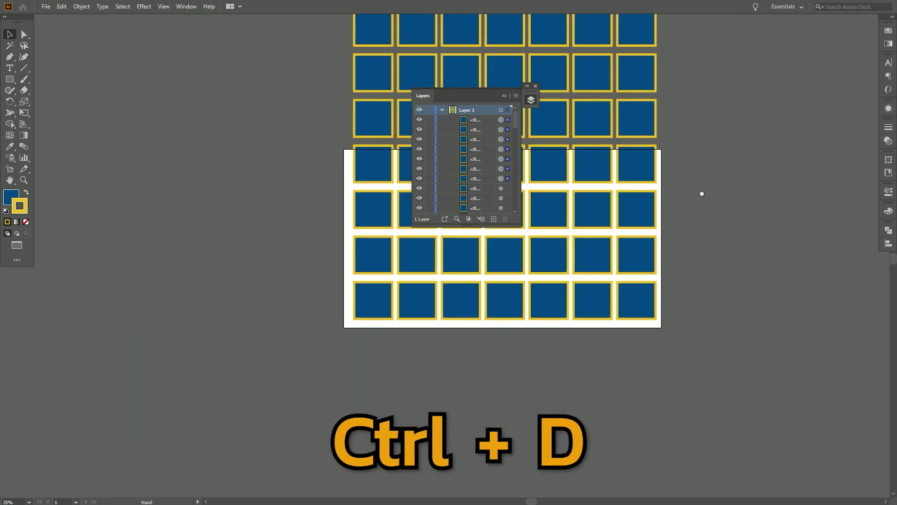
pyautogui.moveTo(703, 184); pyautogui.dragTo(605, 346)
pyautogui.click(531, 98)
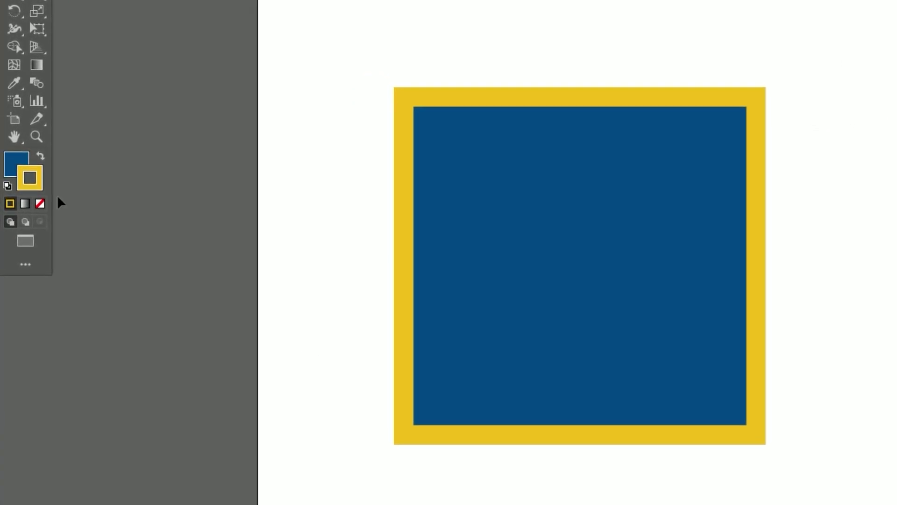
# - Swap the square's blue fill and yellow stroke back and forth, then set its fill to None
pyautogui.press('x')
pyautogui.press('x')
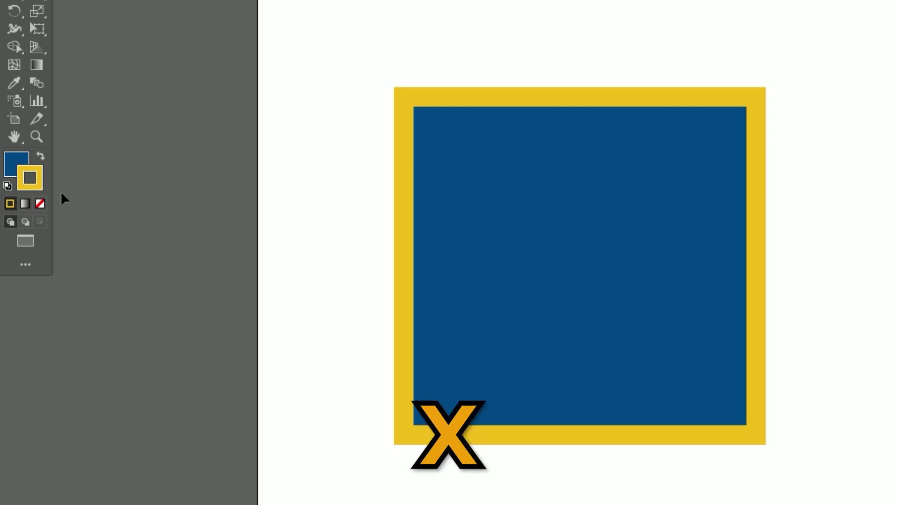
pyautogui.hotkey('shift', 'x')
pyautogui.click(510, 192)
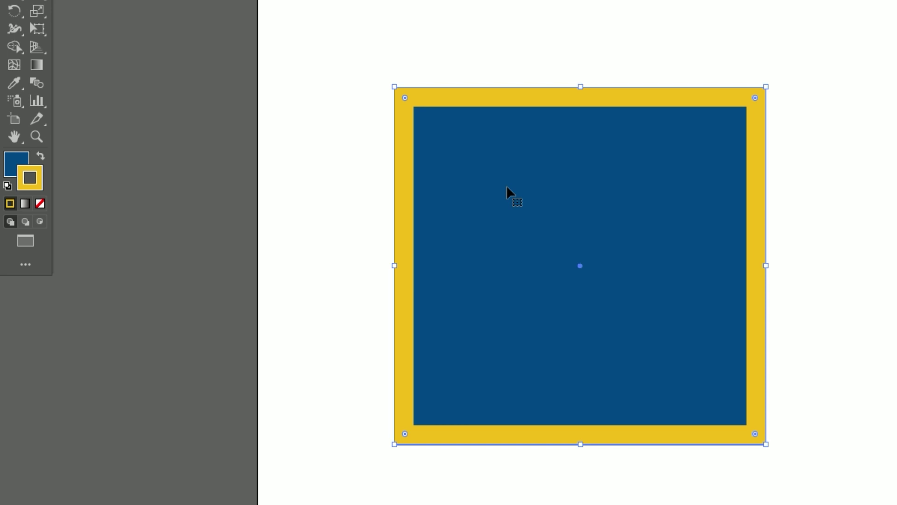
pyautogui.hotkey('shift', 'x')
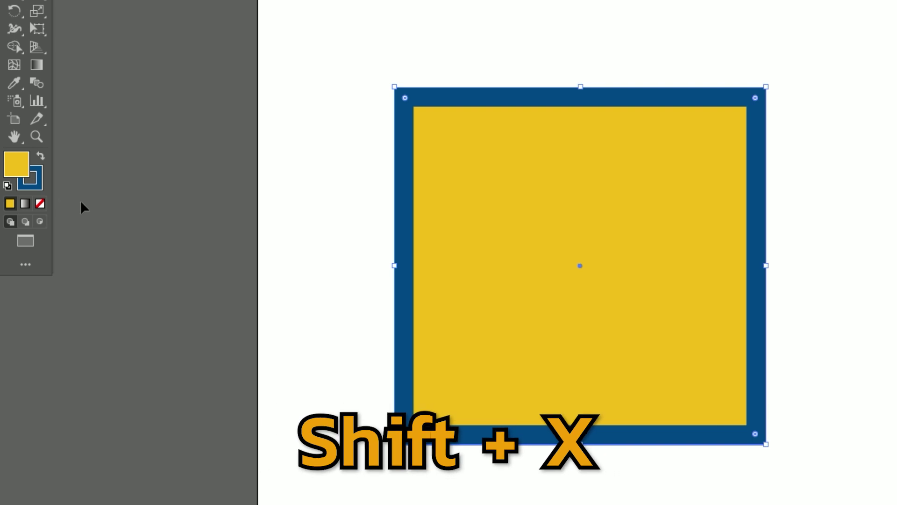
pyautogui.hotkey('shift', 'x')
pyautogui.press('/')
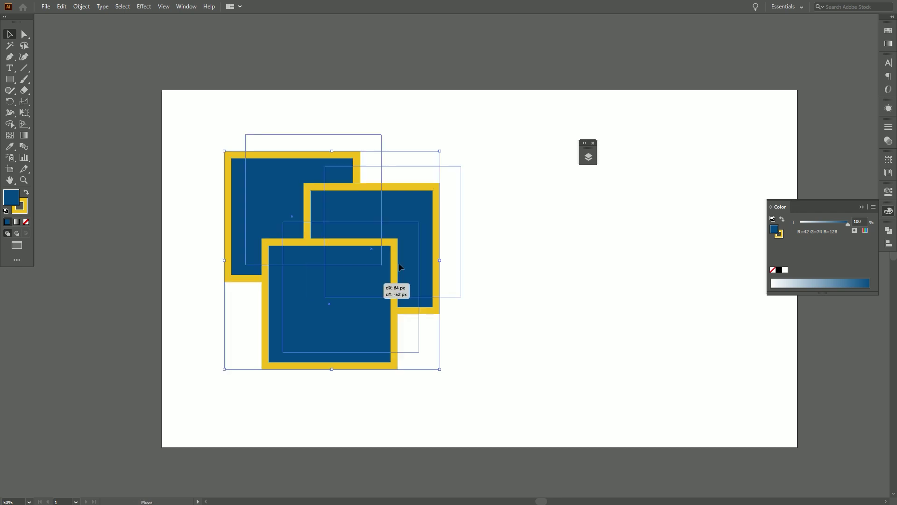
# - Reposition the three squares, group and ungroup them, then move the front square alone
pyautogui.moveTo(360, 316); pyautogui.dragTo(451, 260)
pyautogui.click(417, 351)
pyautogui.click(466, 220)
pyautogui.moveTo(467, 220); pyautogui.dragTo(401, 258)
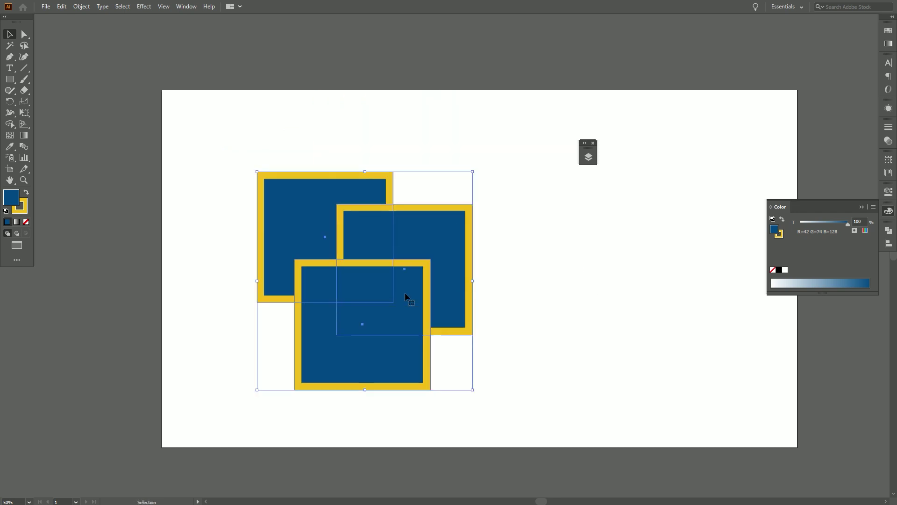
pyautogui.hotkey('ctrl', 'g')
pyautogui.hotkey('ctrl', 'shift', 'g')
pyautogui.click(542, 342)
pyautogui.moveTo(363, 315); pyautogui.dragTo(354, 326)
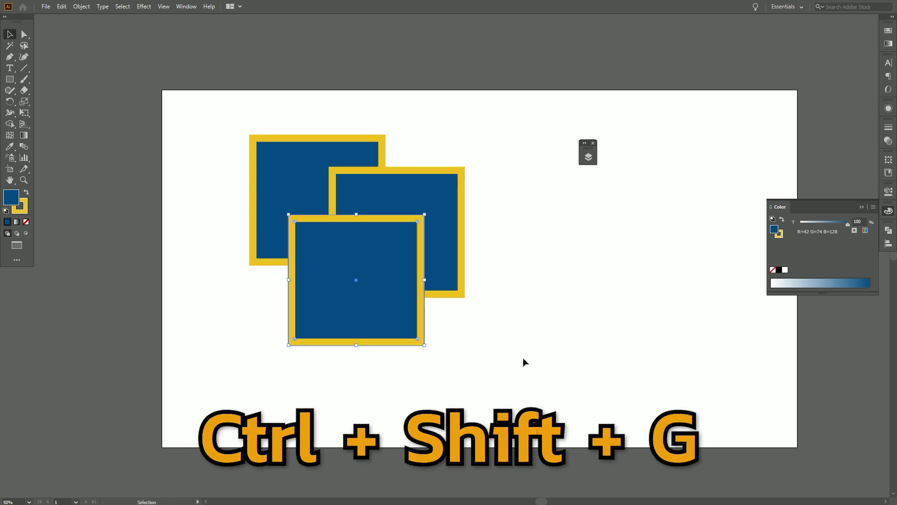
# - Select all three squares and lock them with Ctrl+2
pyautogui.click(588, 157)
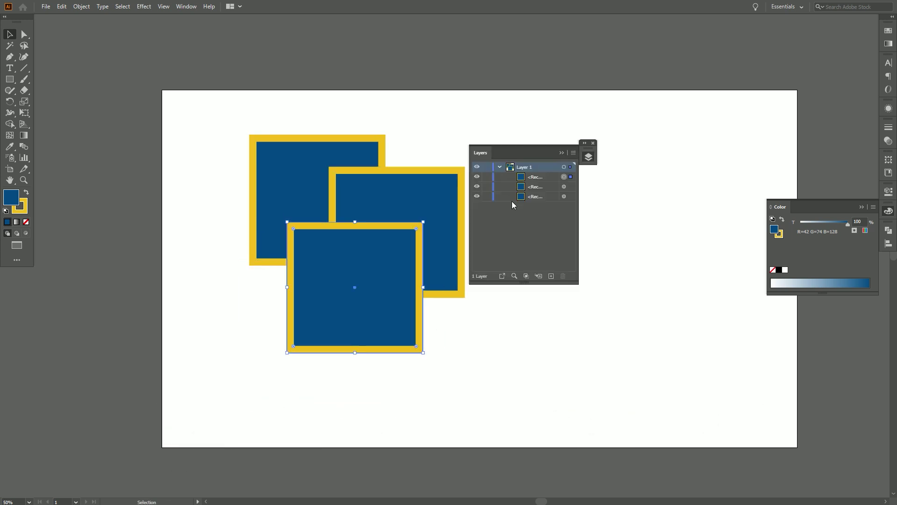
pyautogui.moveTo(228, 116); pyautogui.dragTo(444, 399)
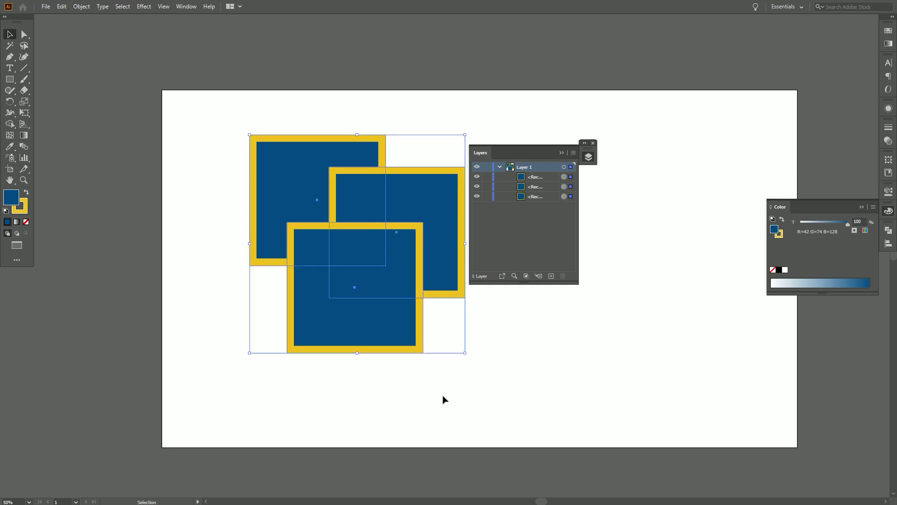
pyautogui.hotkey('ctrl', '2')
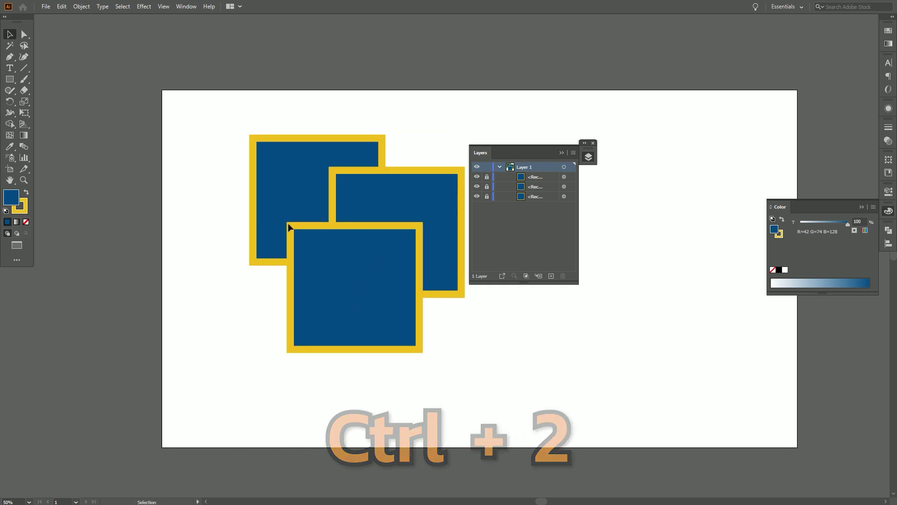
# - Unlock the squares, nudge them up and left, then hide and reshow them
pyautogui.hotkey('ctrl', 'alt', '2')
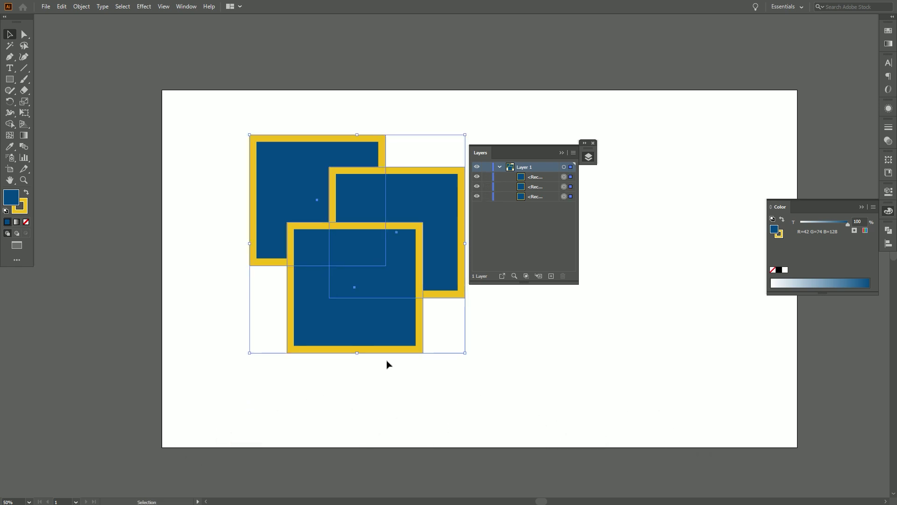
pyautogui.moveTo(352, 289); pyautogui.dragTo(337, 284)
pyautogui.hotkey('ctrl', '3')
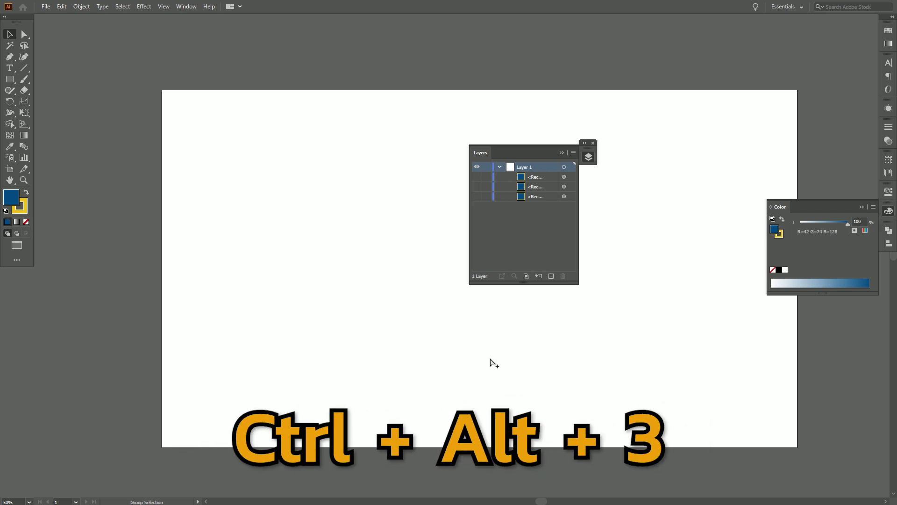
pyautogui.hotkey('ctrl', 'alt', '3')
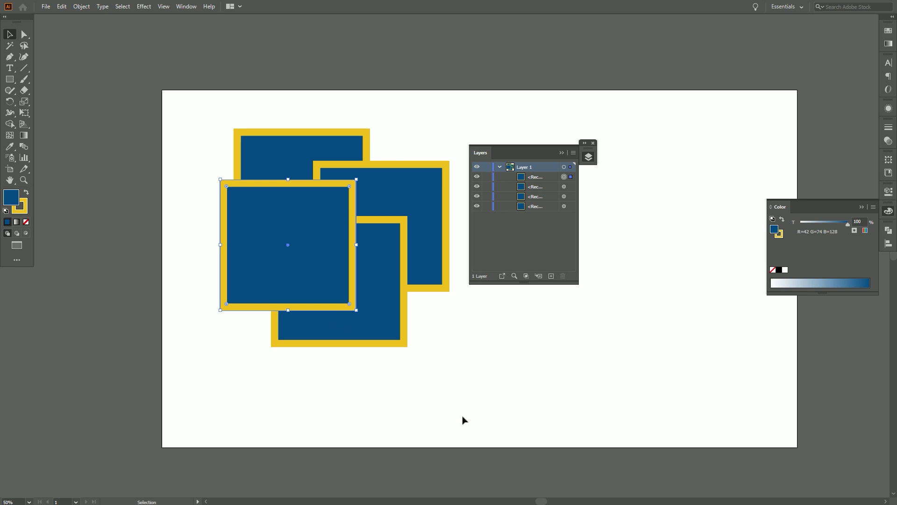
# - Send the left square back one level, then all the way to the back
pyautogui.press('ctrl')
pyautogui.hotkey('ctrl', '[')
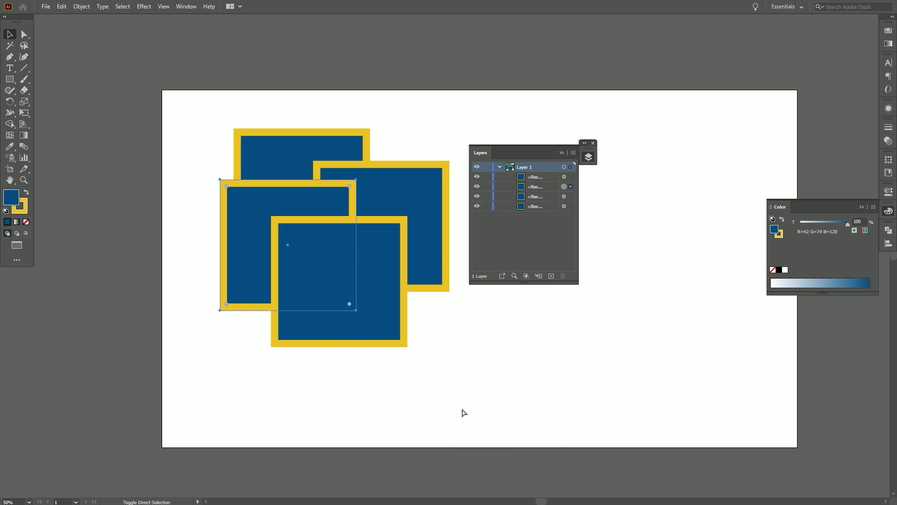
pyautogui.hotkey('ctrl', 'shift', '[')
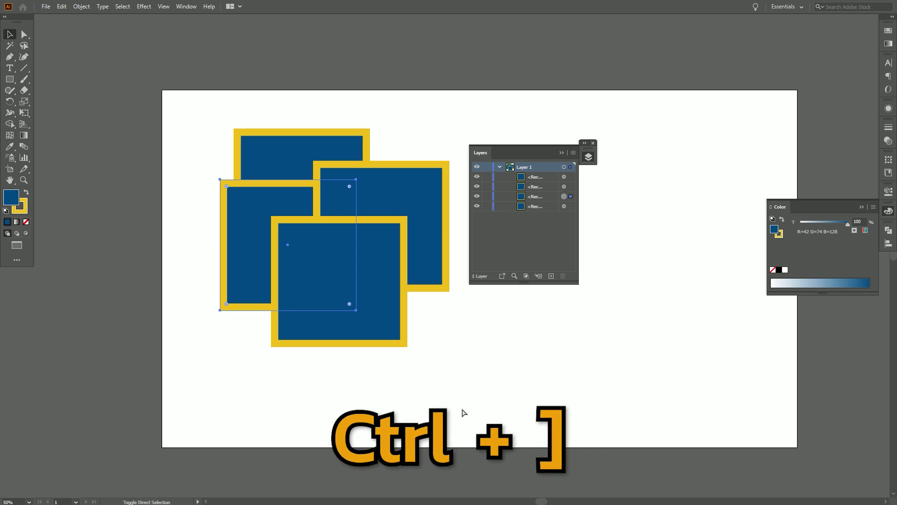
# - Bring one square forward and arrange the four squares into a single horizontal row
pyautogui.hotkey('ctrl', ']')
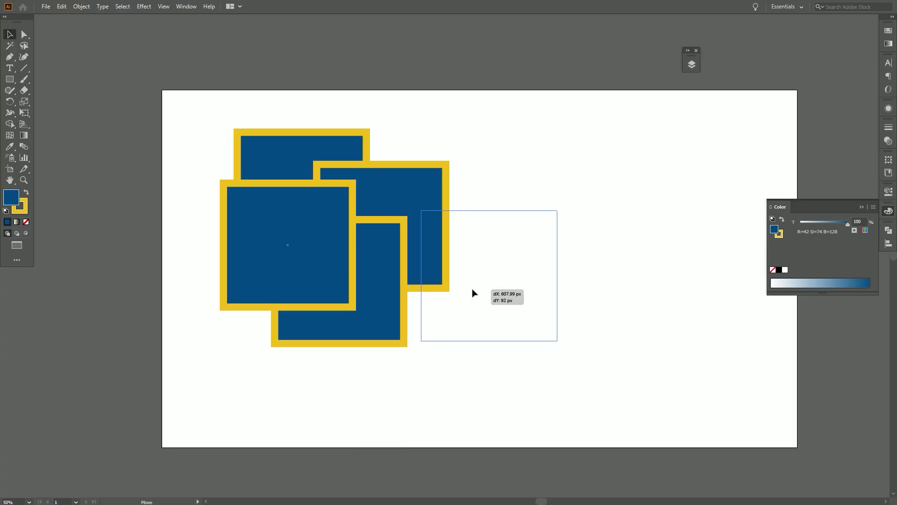
pyautogui.moveTo(473, 293); pyautogui.dragTo(473, 293)
pyautogui.moveTo(410, 194); pyautogui.dragTo(677, 248)
pyautogui.moveTo(320, 174); pyautogui.dragTo(214, 262)
# - Toggle Smart Guides, shift the whole row about 130 px right, and show the rulers
pyautogui.hotkey('ctrl', 'u')
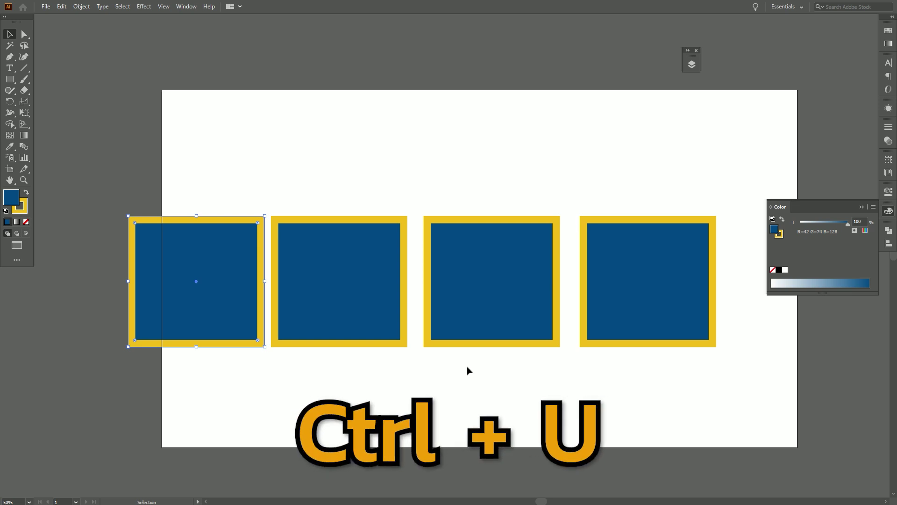
pyautogui.moveTo(169, 208); pyautogui.dragTo(729, 356)
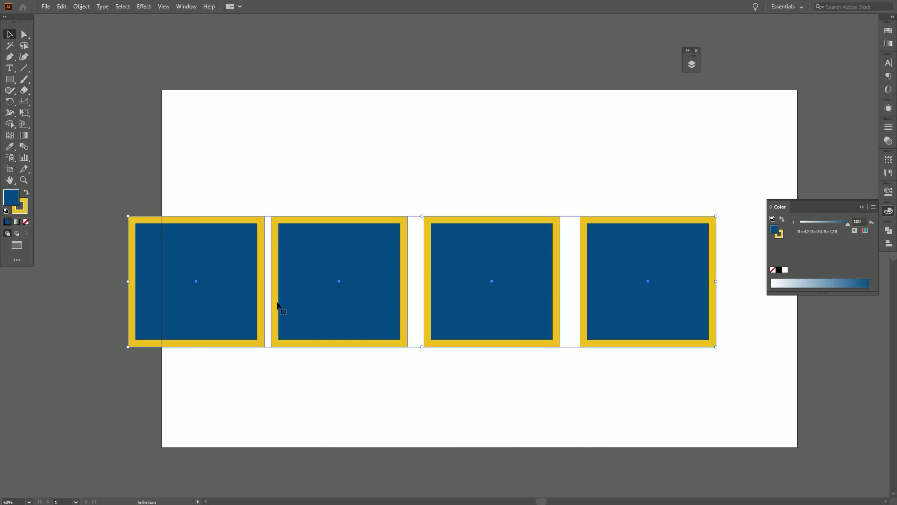
pyautogui.moveTo(312, 280); pyautogui.dragTo(373, 281)
pyautogui.click(673, 192)
pyautogui.hotkey('ctrl', 'r')
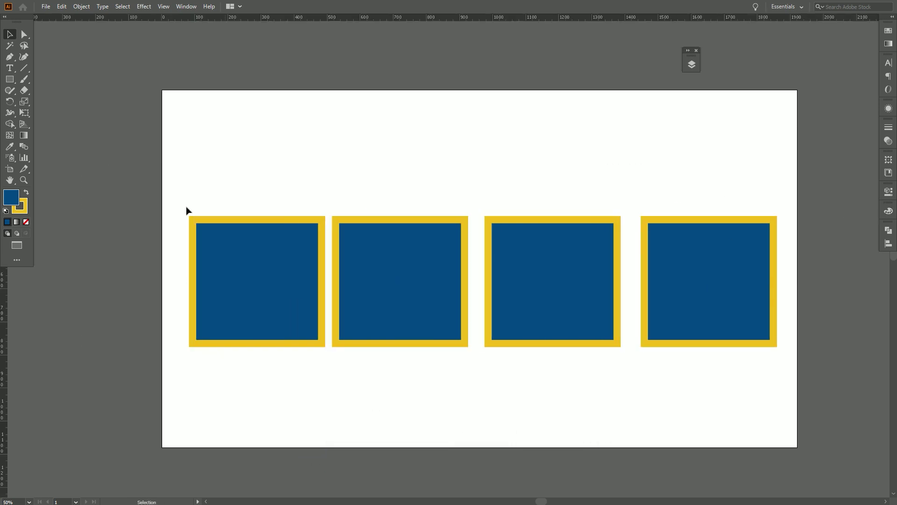
# - Place a vertical guide at the row's left edge and a horizontal guide along its bottom
pyautogui.moveTo(90, 313); pyautogui.dragTo(189, 296)
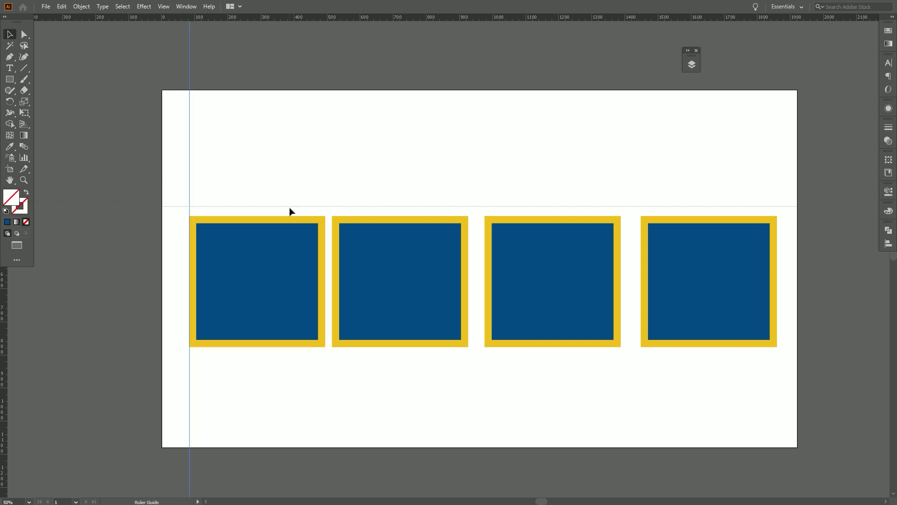
pyautogui.moveTo(326, 17); pyautogui.dragTo(330, 347)
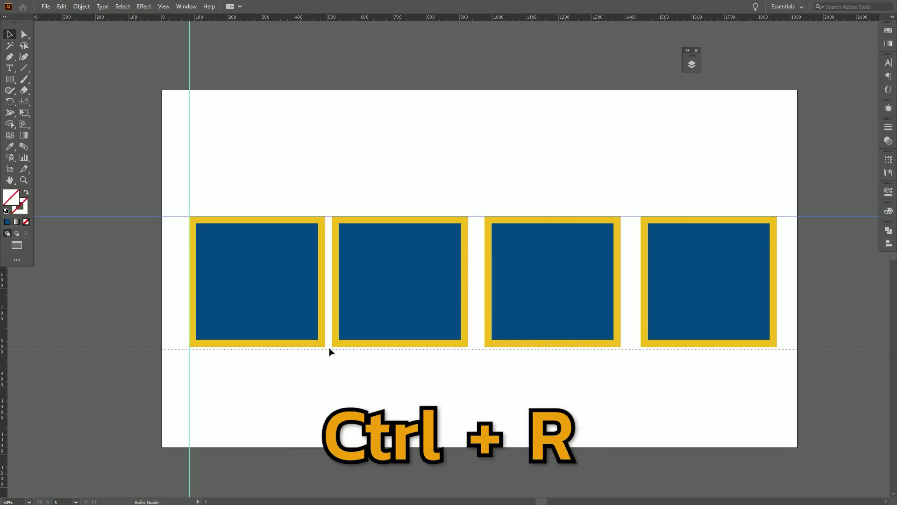
pyautogui.click(339, 372)
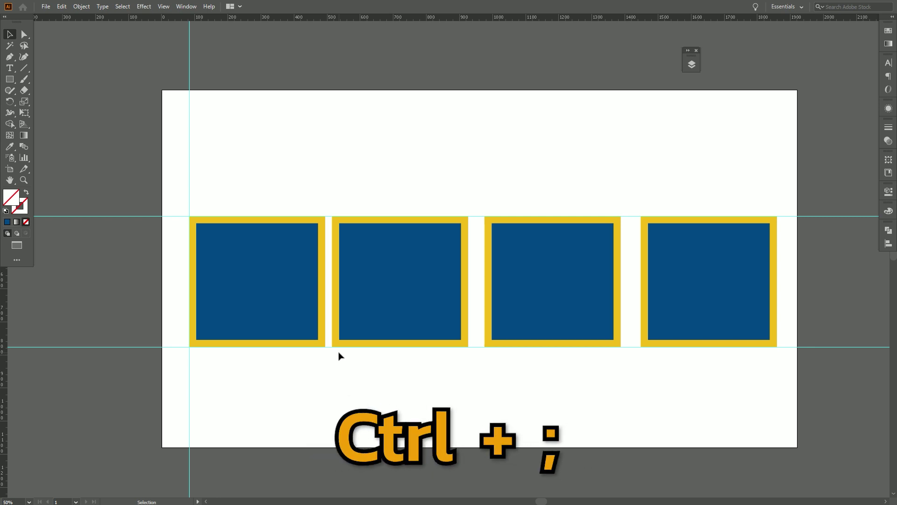
# - Hide and reshow the guides, lock them, and expand the layers list
pyautogui.hotkey('ctrl', ';')
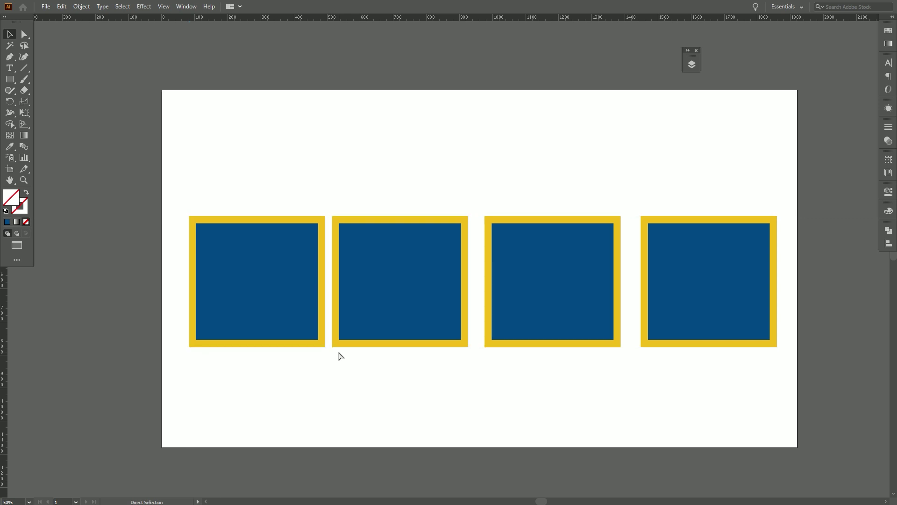
pyautogui.hotkey('ctrl', ';')
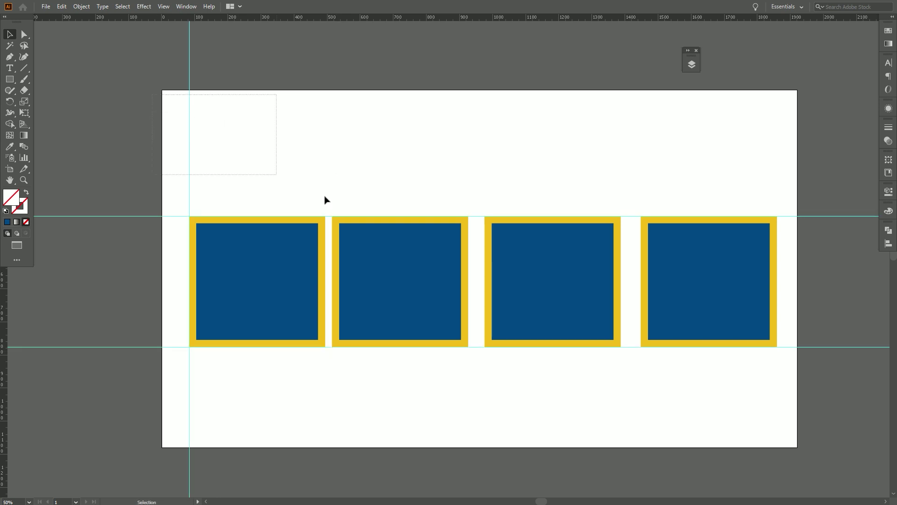
pyautogui.hotkey('ctrl', 'alt', ';')
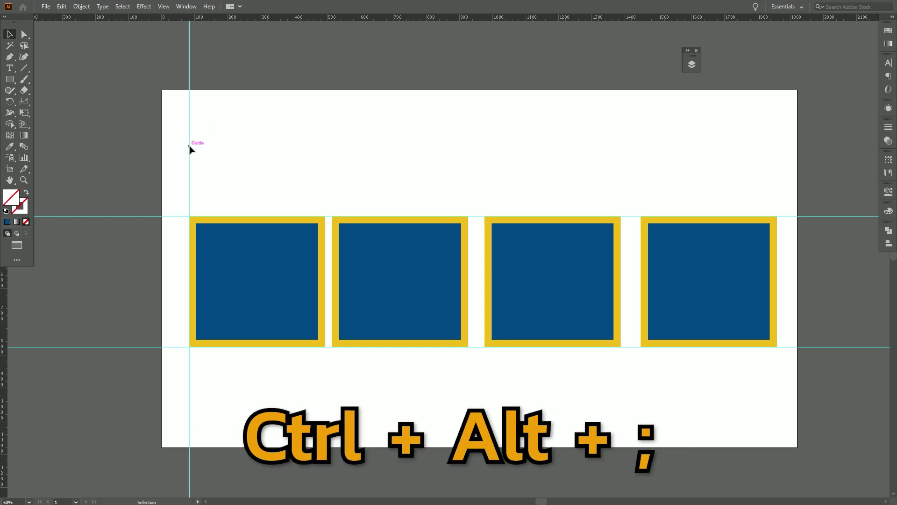
pyautogui.click(691, 64)
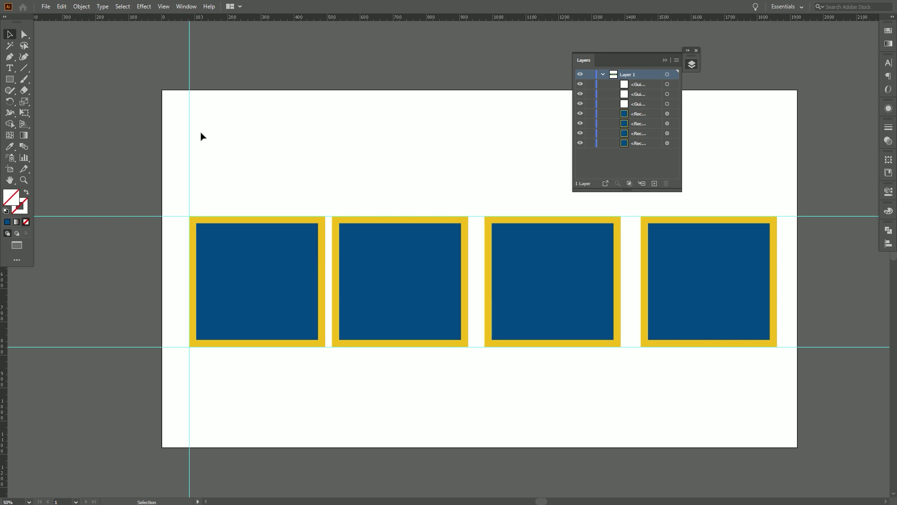
# - Convert the first and third squares into guides with Ctrl+5
pyautogui.click(301, 280)
pyautogui.hotkey('ctrl', '5')
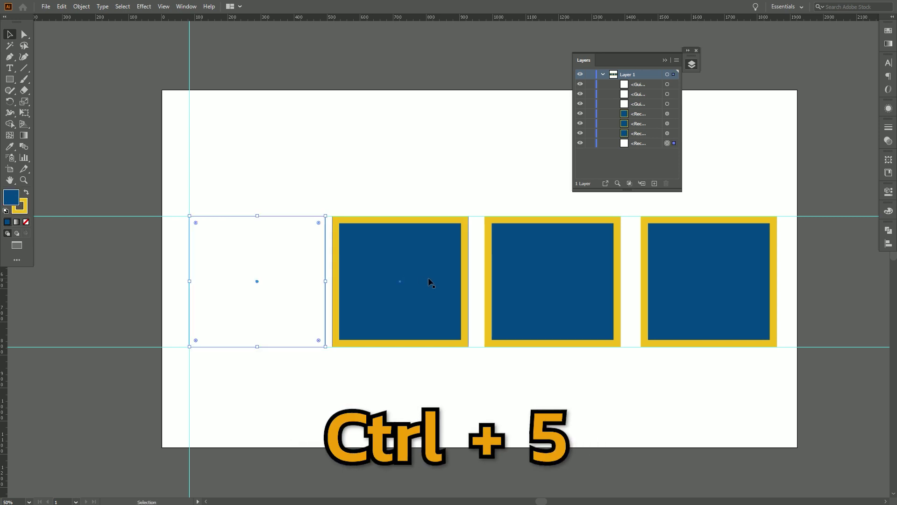
pyautogui.click(430, 164)
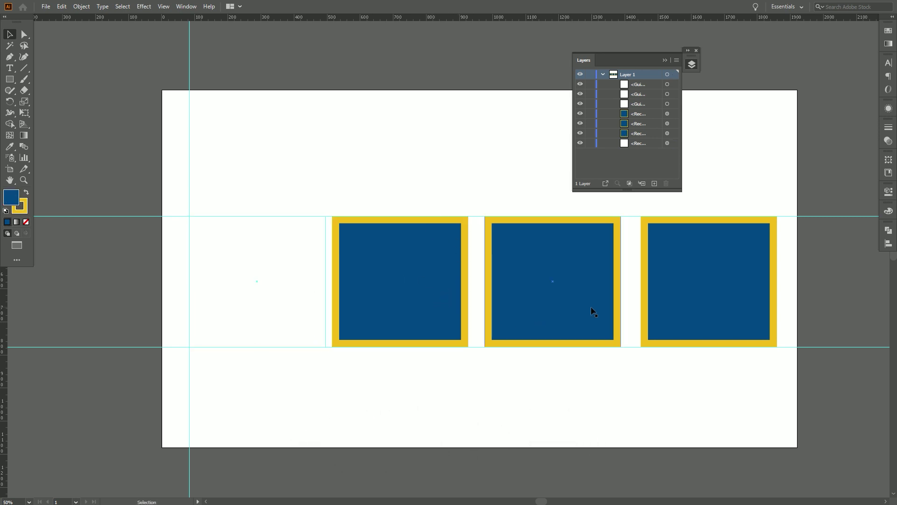
pyautogui.hotkey('ctrl', '5')
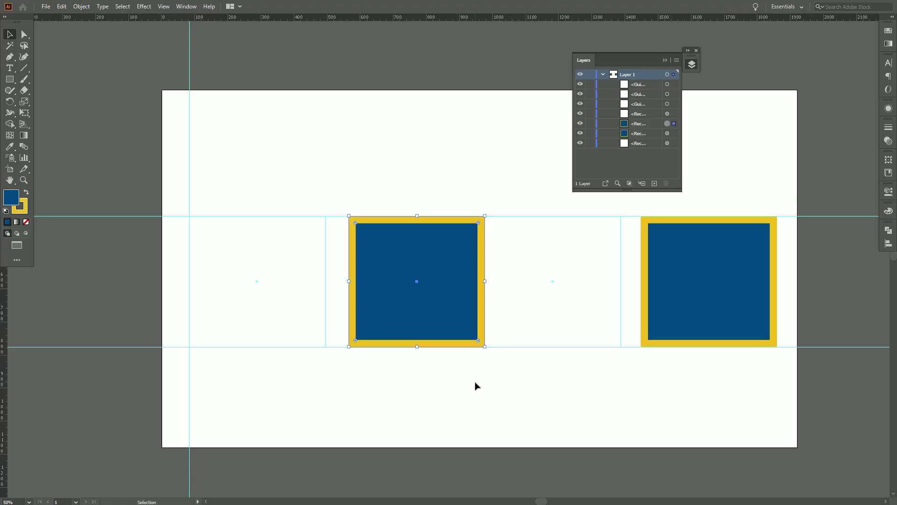
# - Collapse the layers list and pan the artboard back into view
pyautogui.click(664, 60)
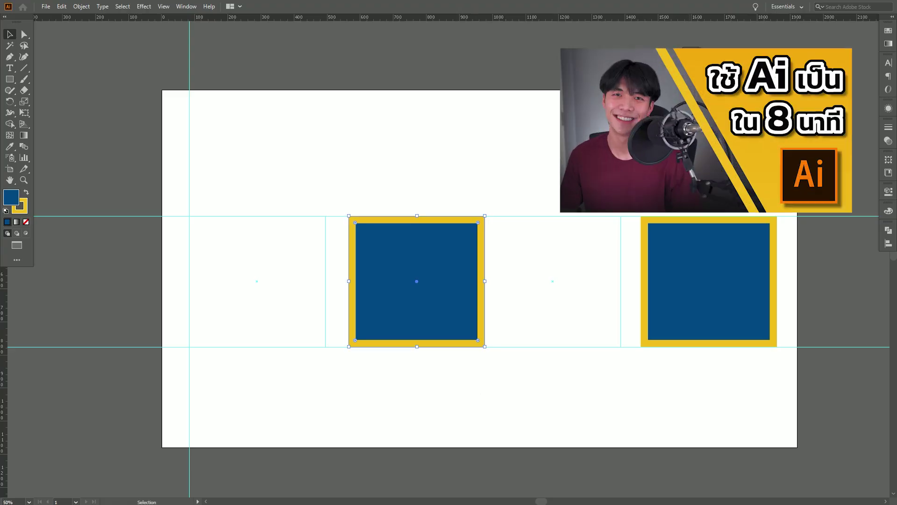
pyautogui.moveTo(688, 166); pyautogui.dragTo(483, 206)
pyautogui.moveTo(394, 221)
pyautogui.mouseDown()
pyautogui.moveTo(581, 157)
pyautogui.moveTo(529, 195)
pyautogui.mouseUp()
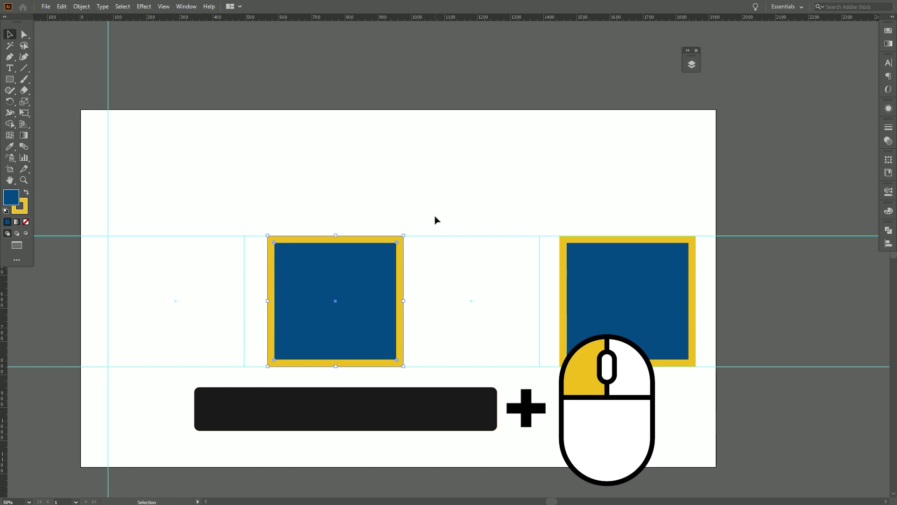
pyautogui.moveTo(431, 238); pyautogui.dragTo(449, 207)
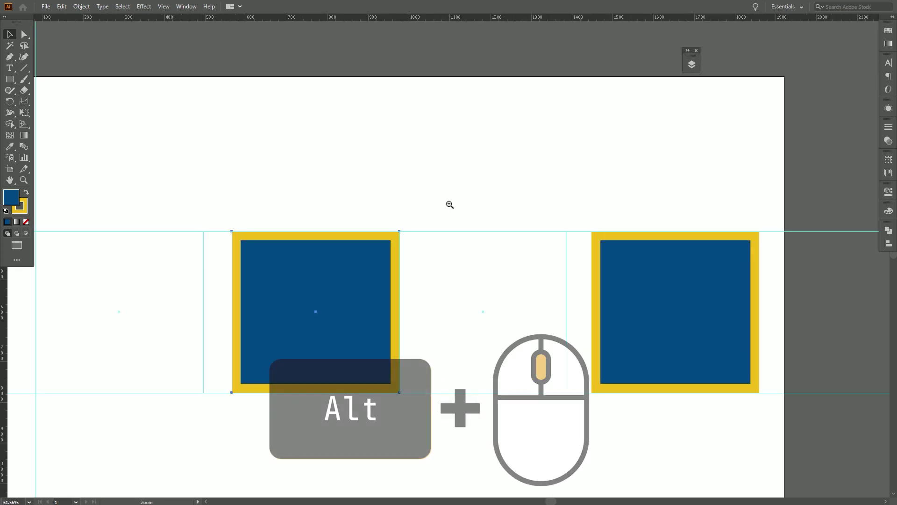
pyautogui.scroll(-1, 454, 220)
pyautogui.hotkey('ctrl', 'y')
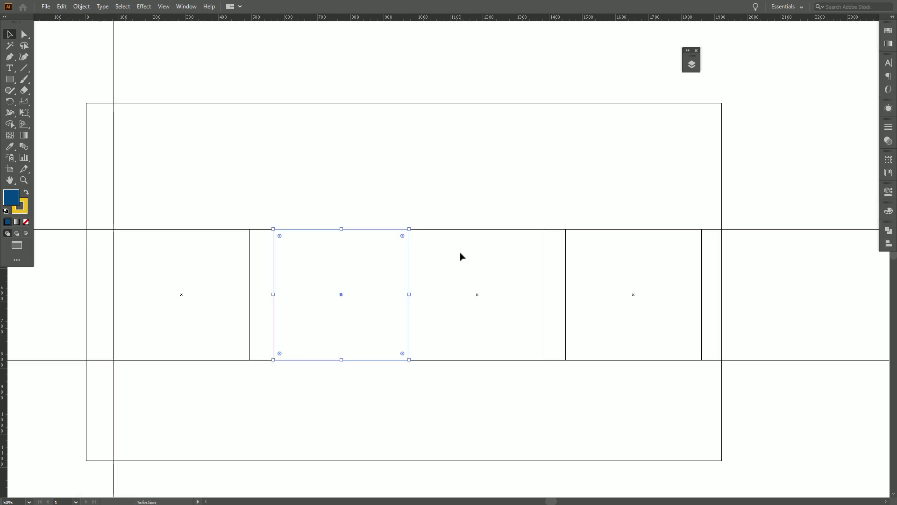
pyautogui.hotkey('ctrl', 'y')
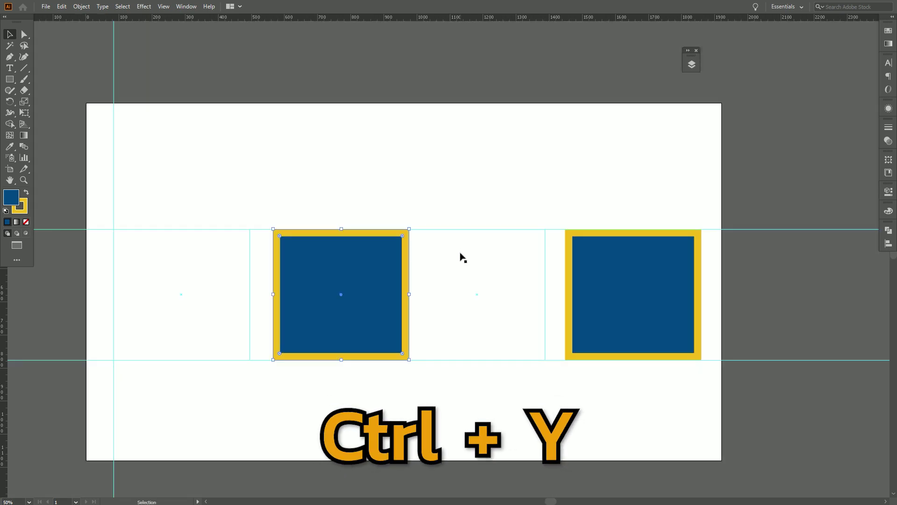
pyautogui.press('Tab')
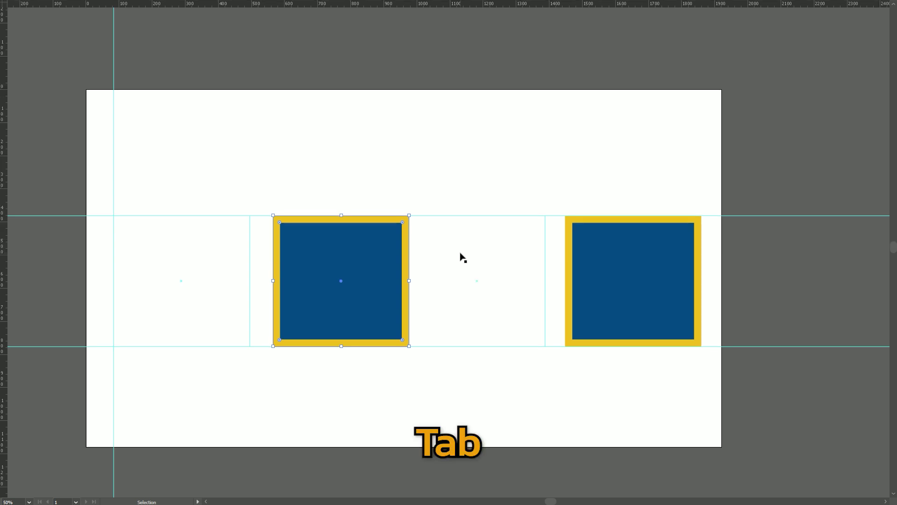
pyautogui.press('Tab')
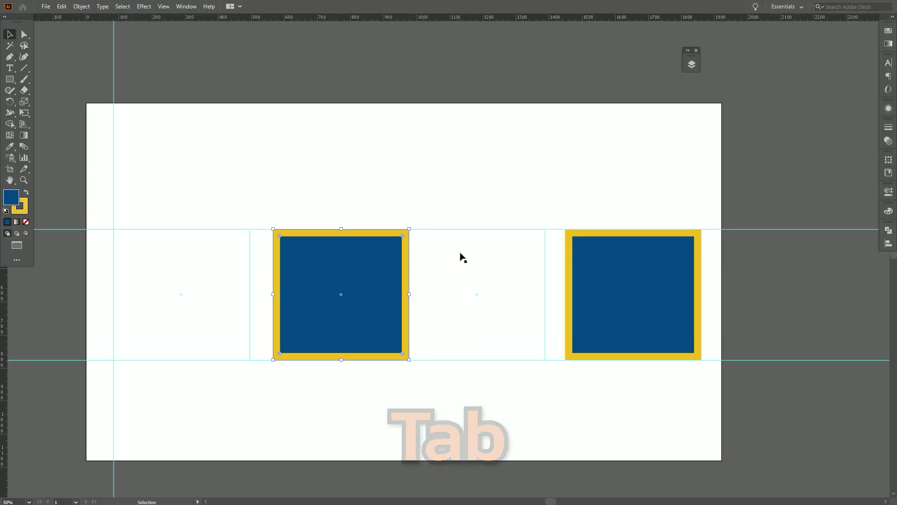
pyautogui.press('f')
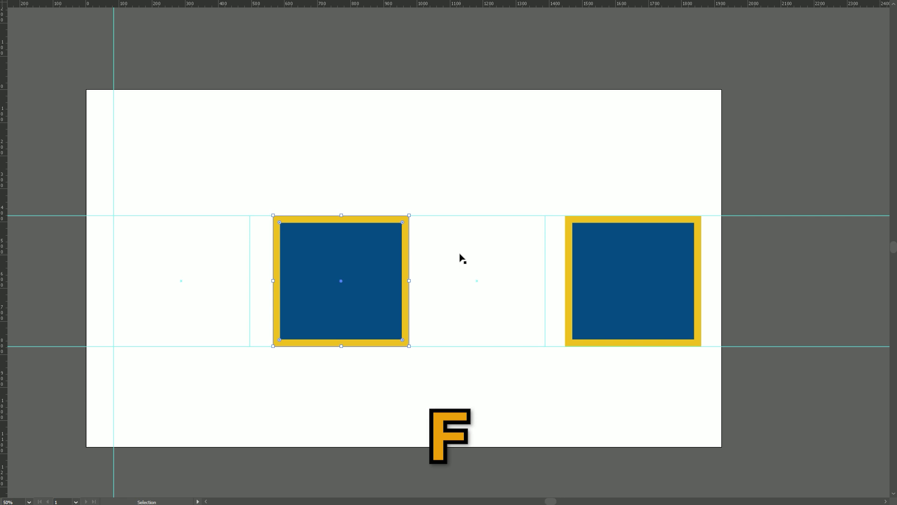
pyautogui.press('f')
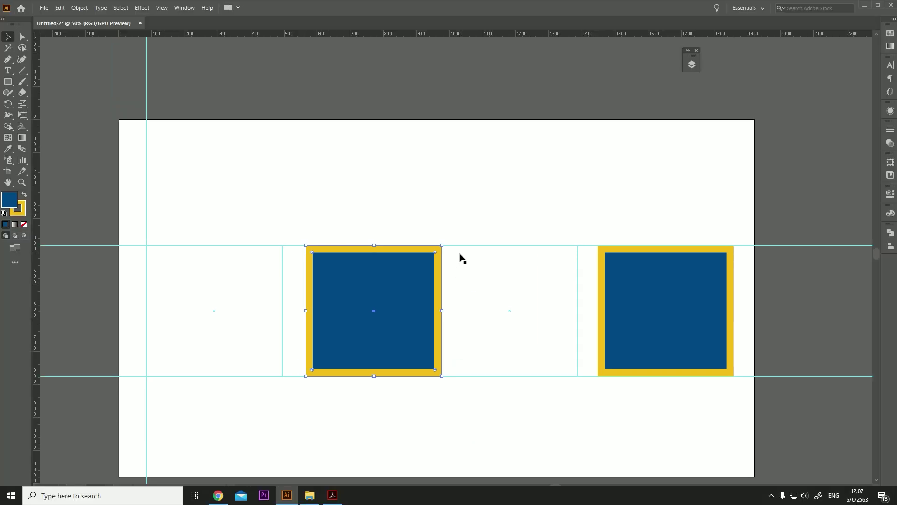
pyautogui.press('f')
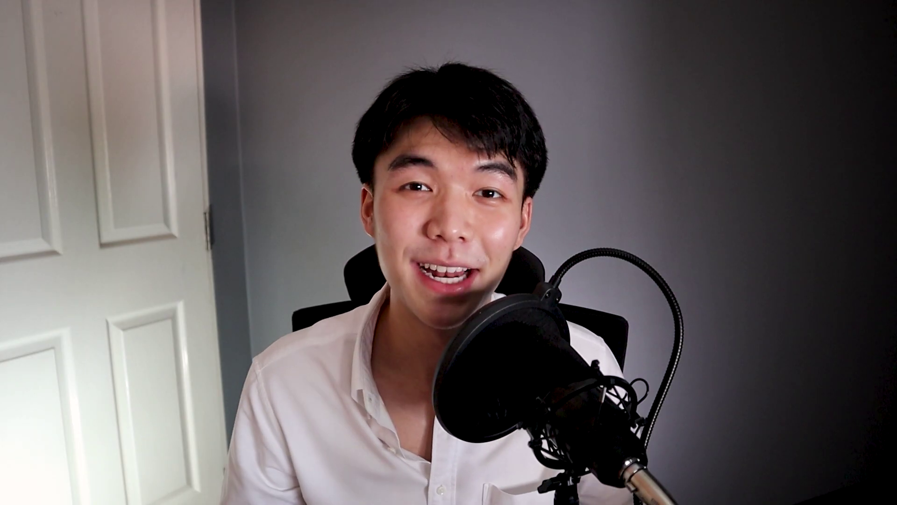